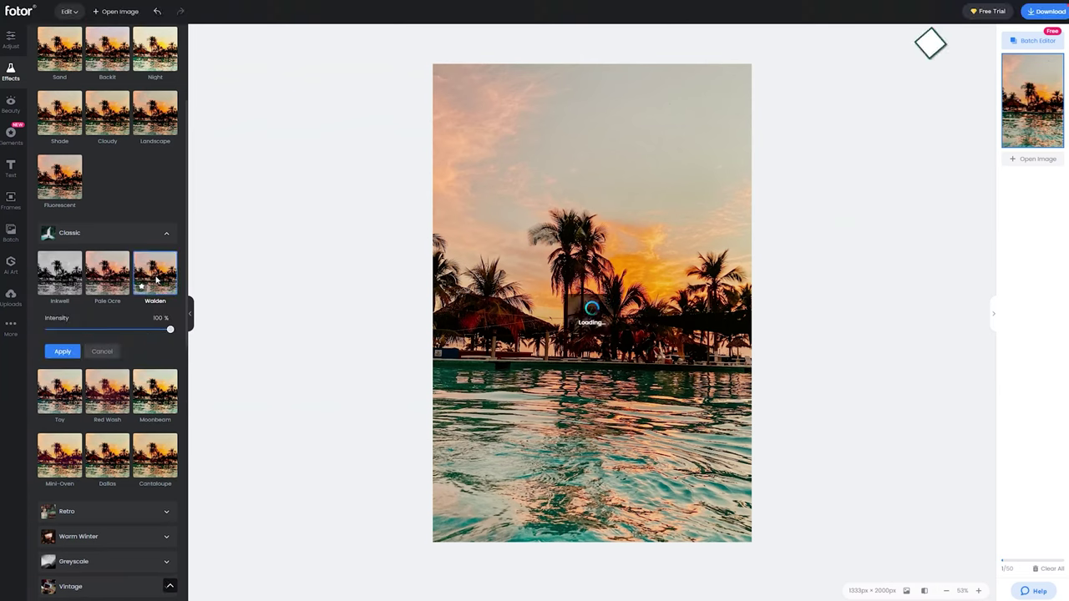
- Apply the Red Wash filter to the palm photo, then browse the Effects, Beauty and Elements panels
left_click(102, 401)
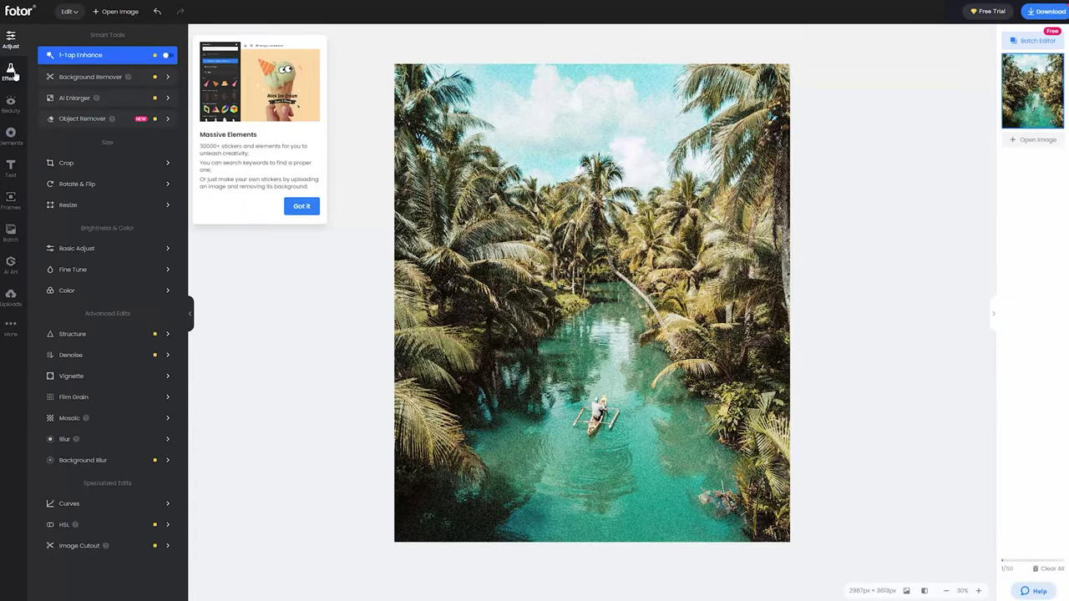
left_click(12, 73)
left_click(8, 107)
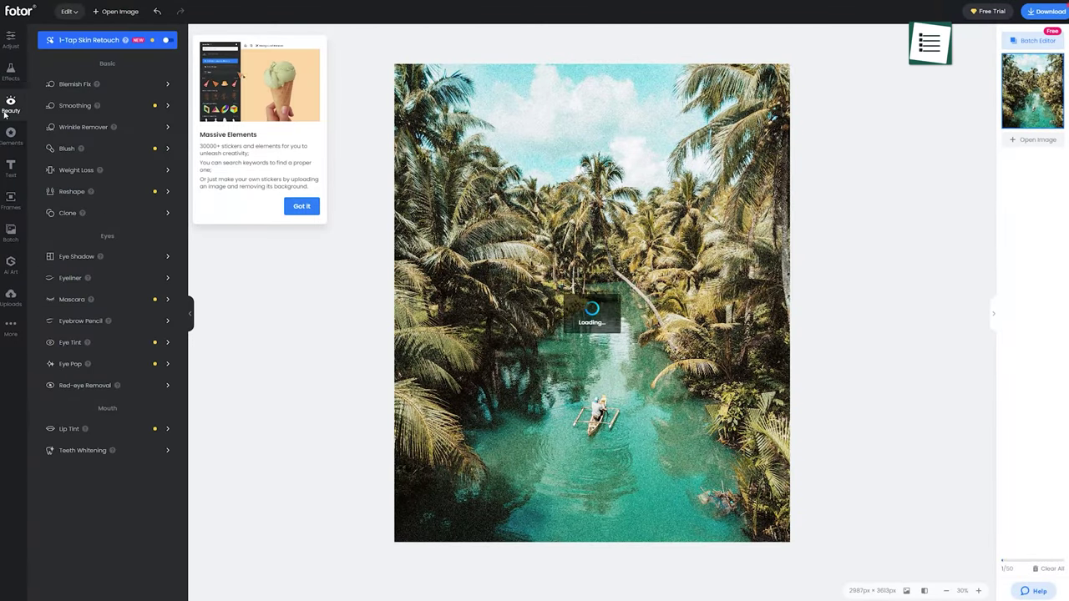
left_click(12, 140)
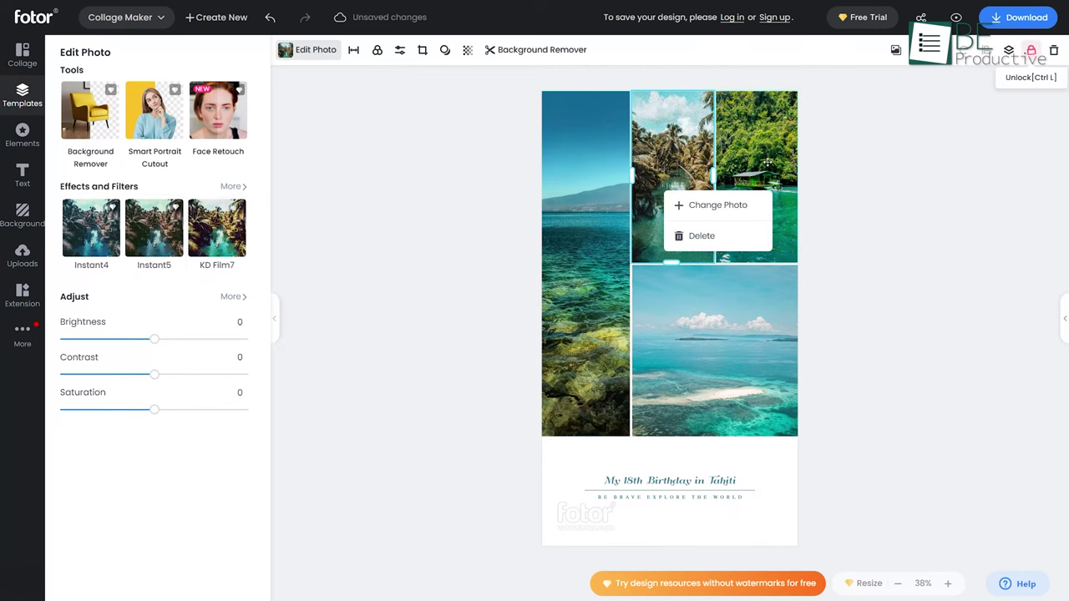
- Select the top-right and then the bottom-right photos of the Tahiti collage
left_click(749, 223)
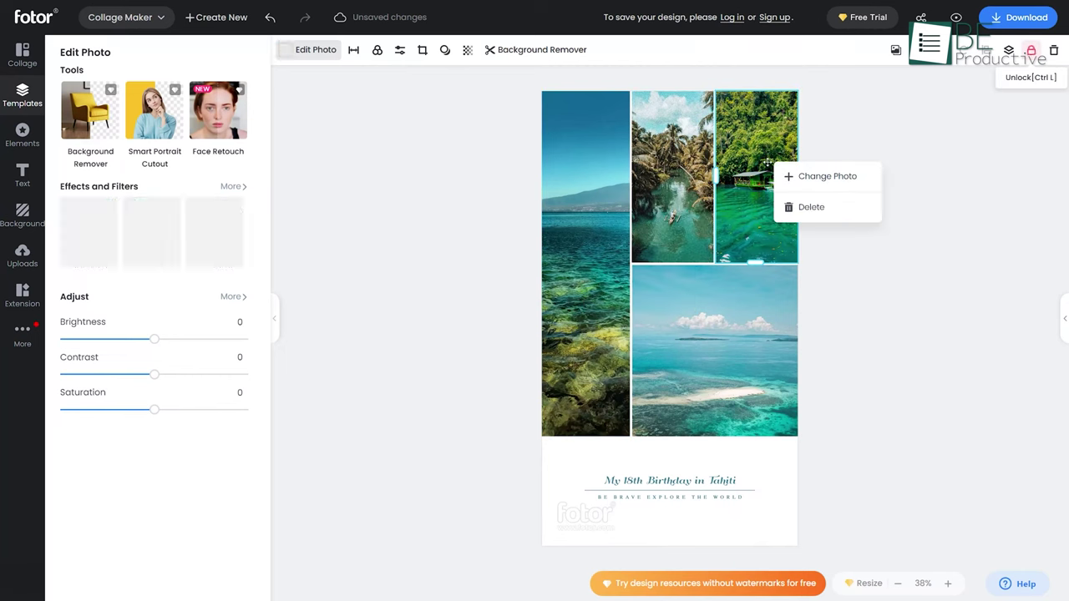
left_click(716, 329)
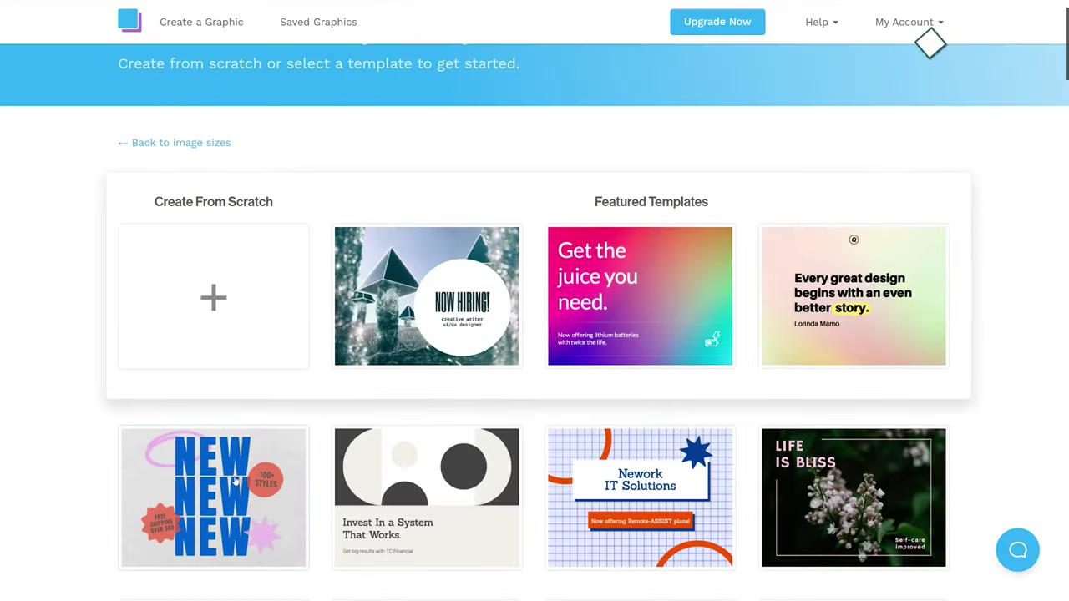
- Open the NEW NEW NEW template and replace its first NEW line with 'one'
left_click(224, 484)
double_click(640, 181)
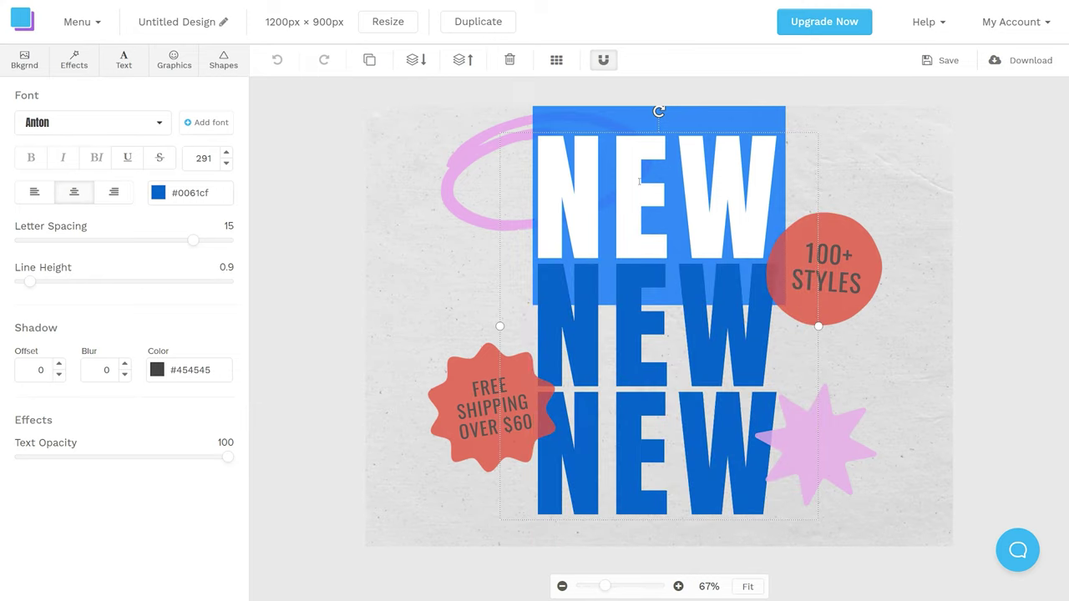
type("one")
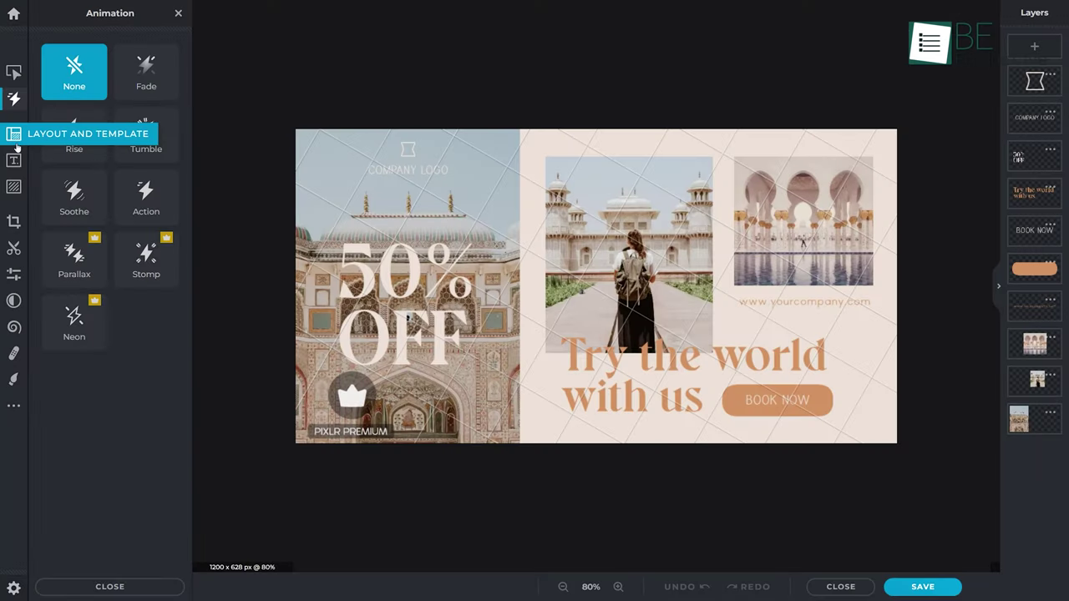
- Browse Pixlr X's Layout, Add Text, Add Element, Crop and Cutout panels for the travel template
left_click(14, 135)
left_click(15, 161)
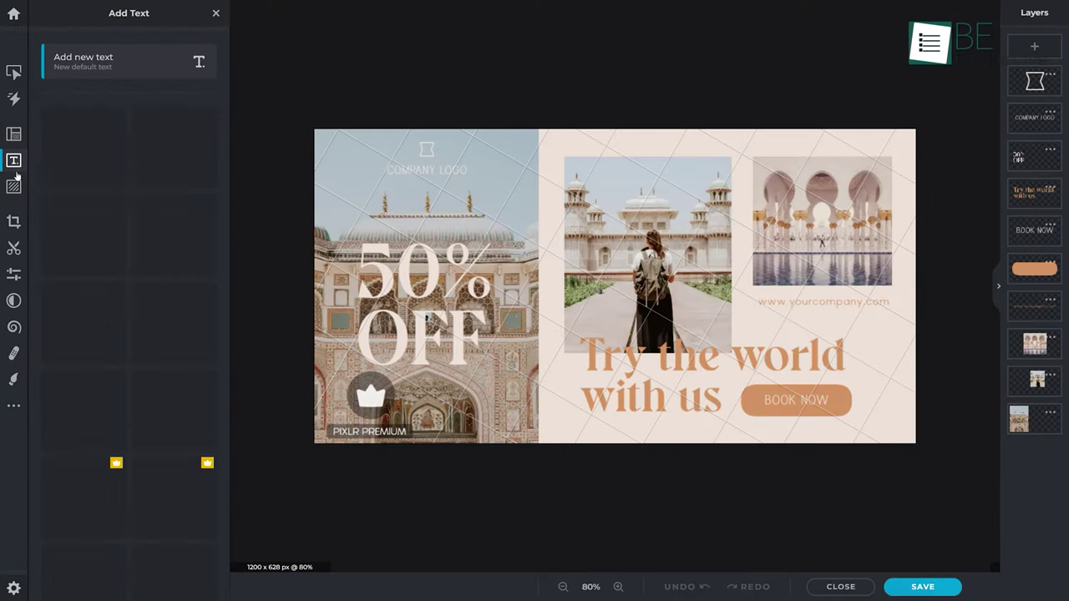
left_click(14, 187)
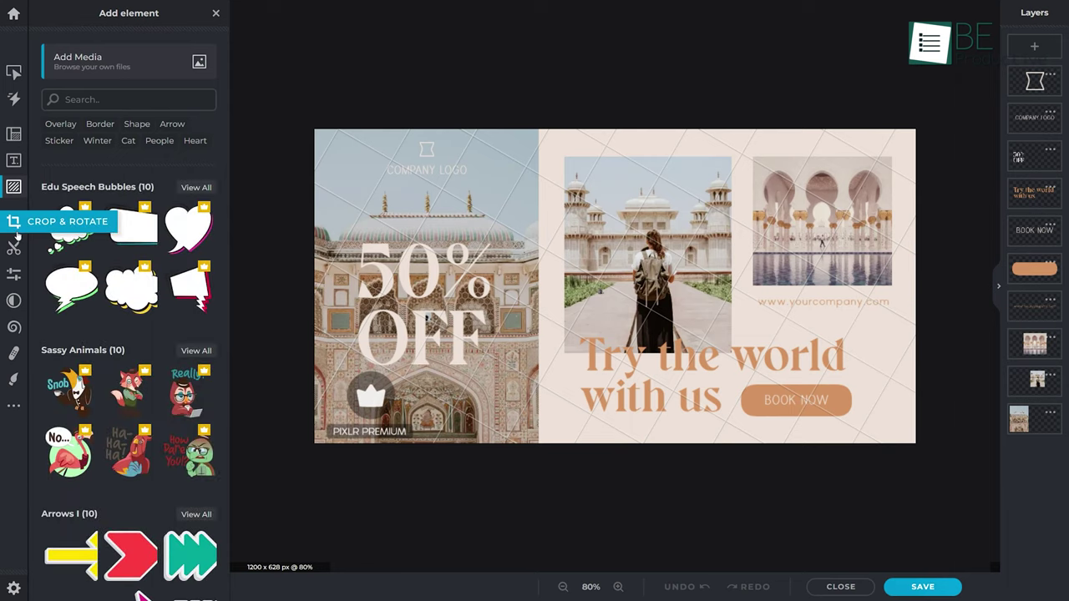
left_click(15, 231)
left_click(14, 245)
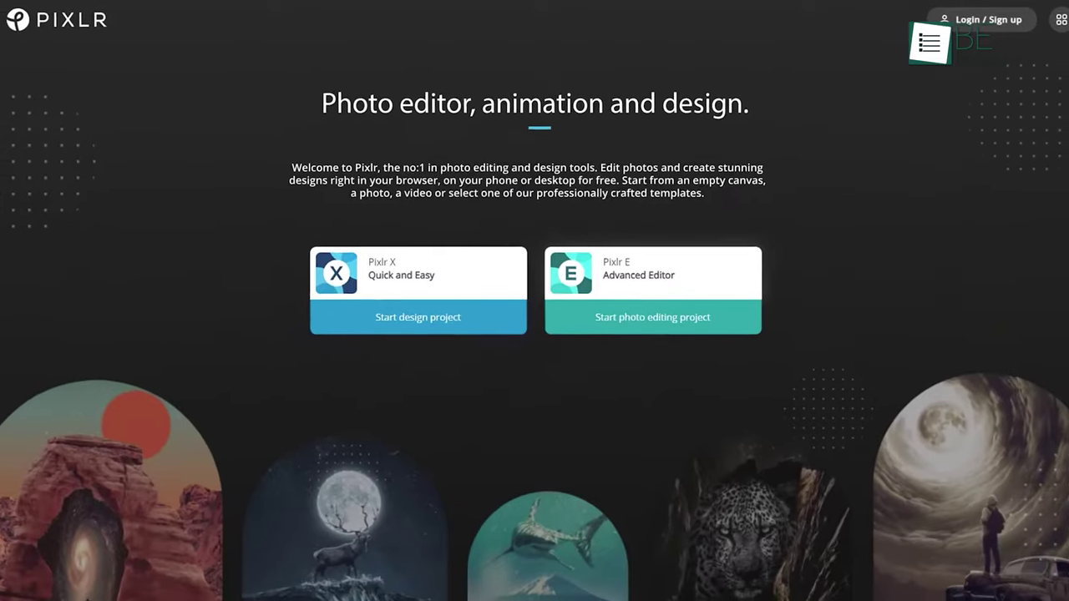
- Drop the aerial beach photo into Pixlr and bring up its SAVE options
scroll(535, 301, "down", 10)
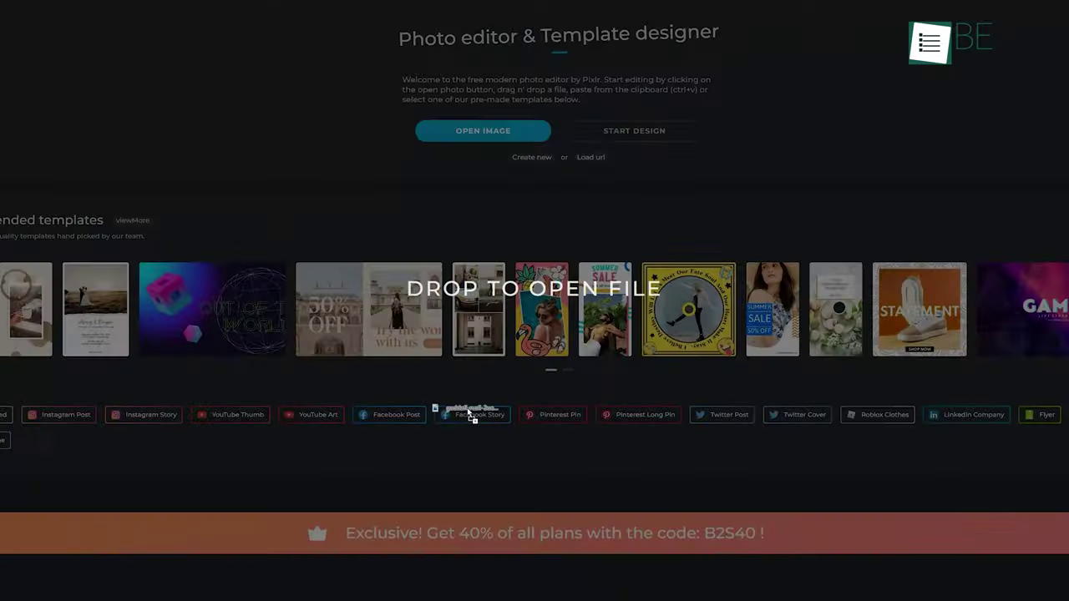
left_click_drag(470, 409, 449, 424)
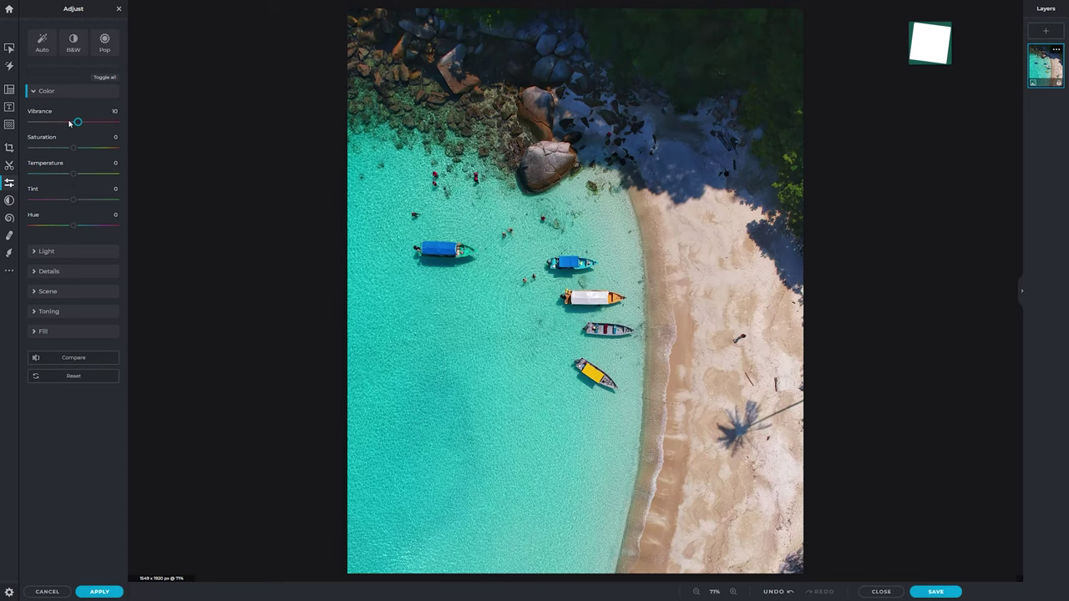
left_click(935, 590)
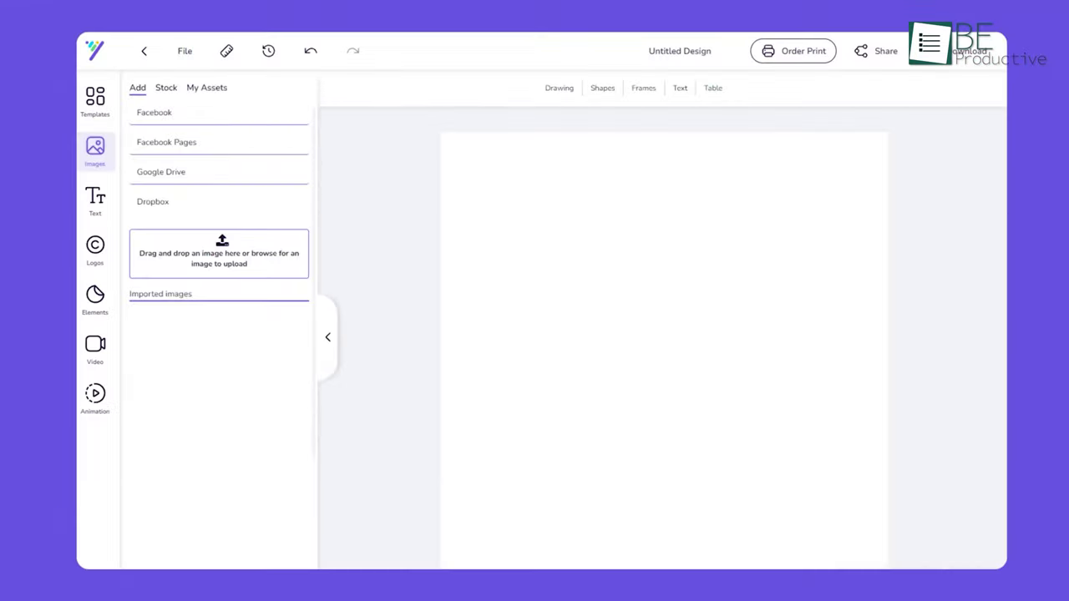
- Place the Bee King Honey logo without its orange background, then view the Creative Marketing Agency cover
left_click(213, 344)
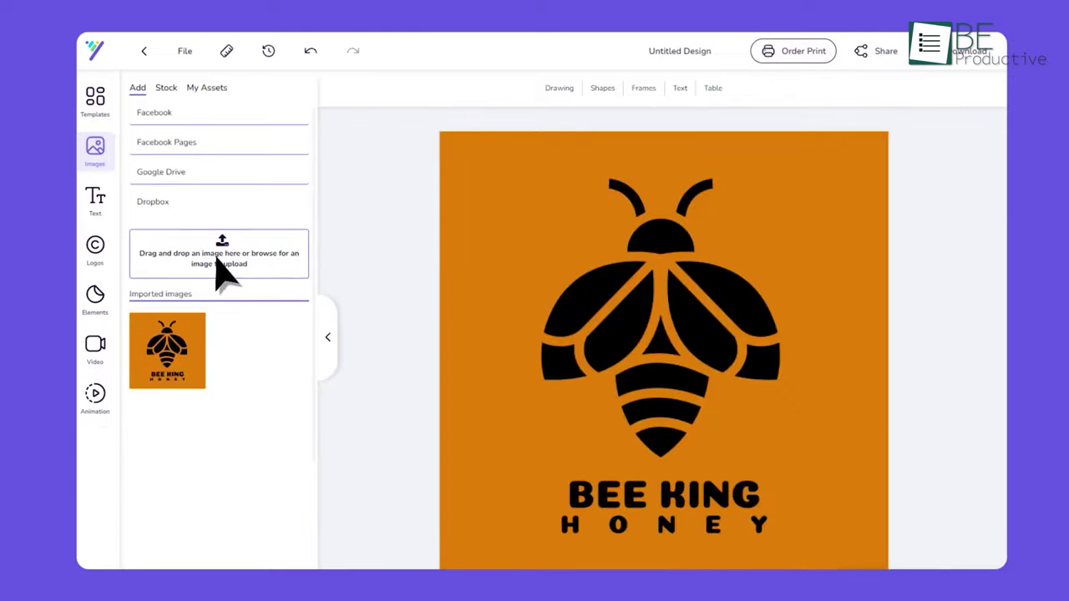
left_click(465, 339)
left_click(688, 89)
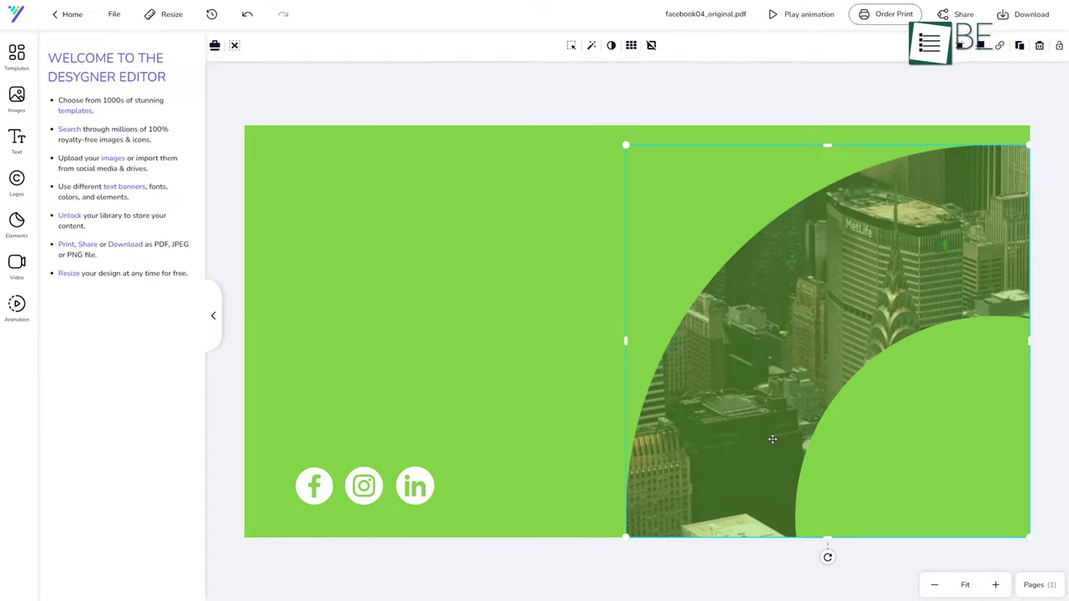
left_click(771, 412)
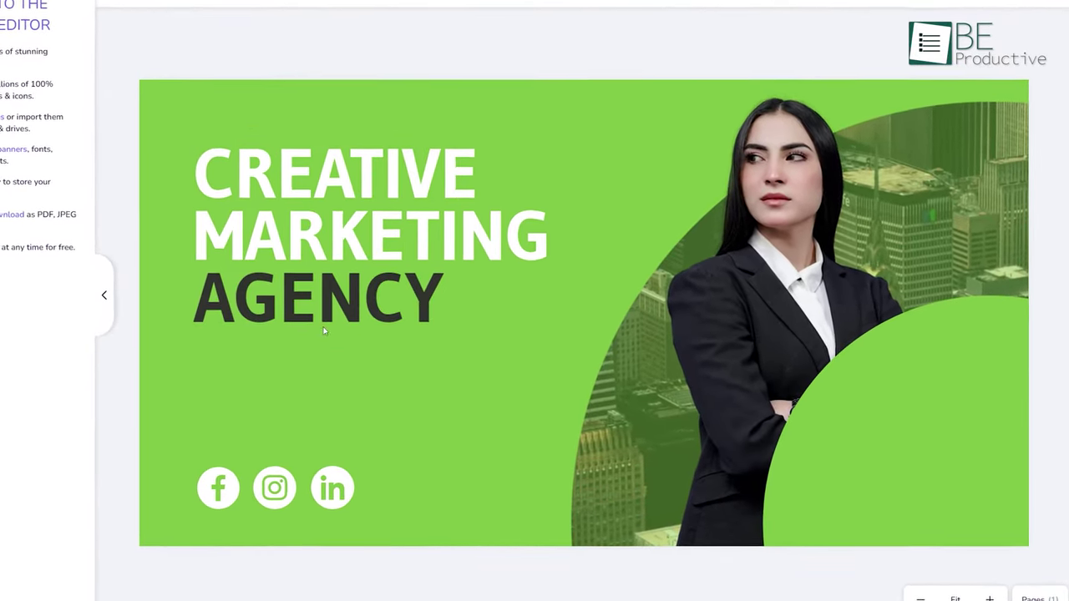
left_click(368, 577)
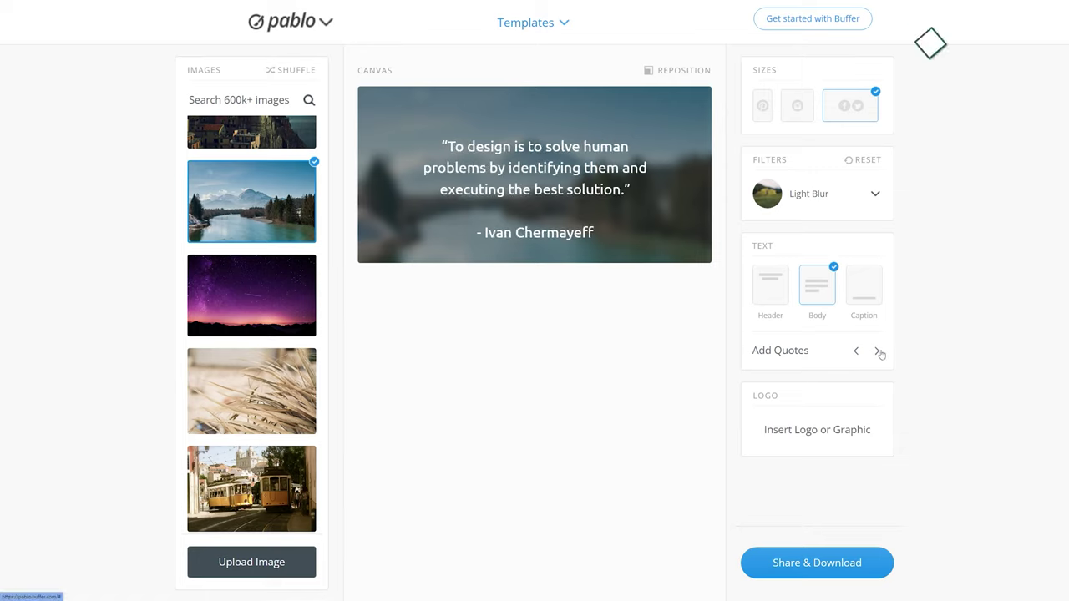
- Use a 'Travel' search photo behind the quote, apply Light Blur and resize to Instagram square
left_click(272, 306)
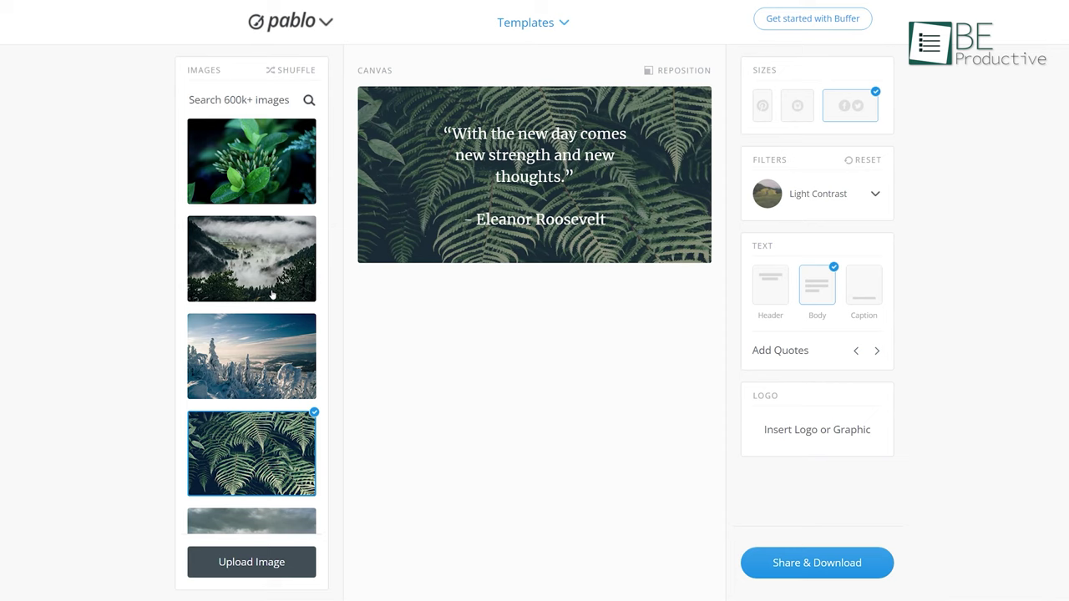
scroll(272, 296, "down", 5)
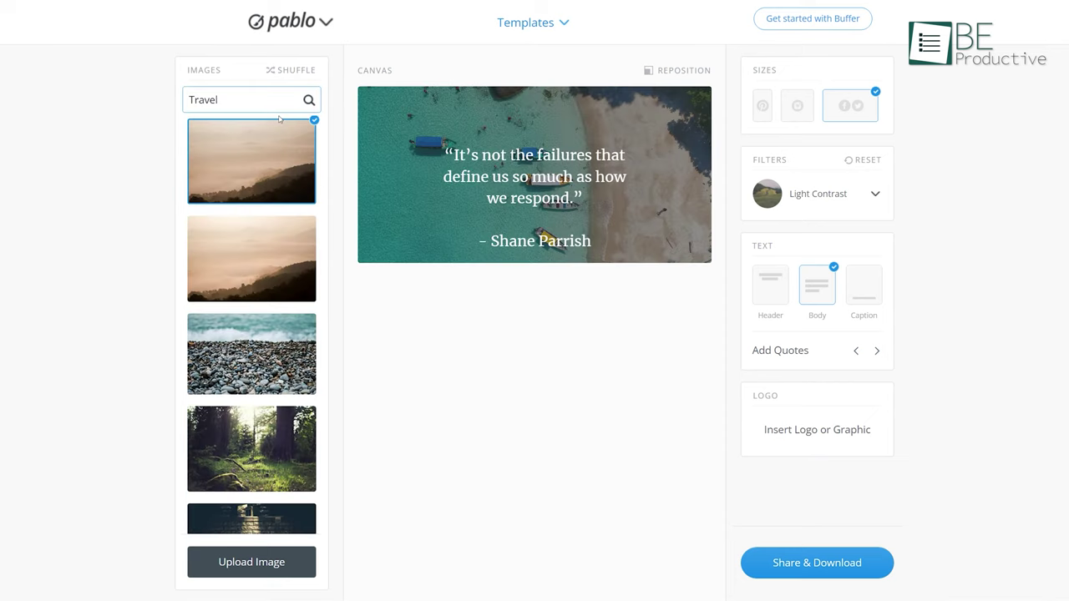
key("Return")
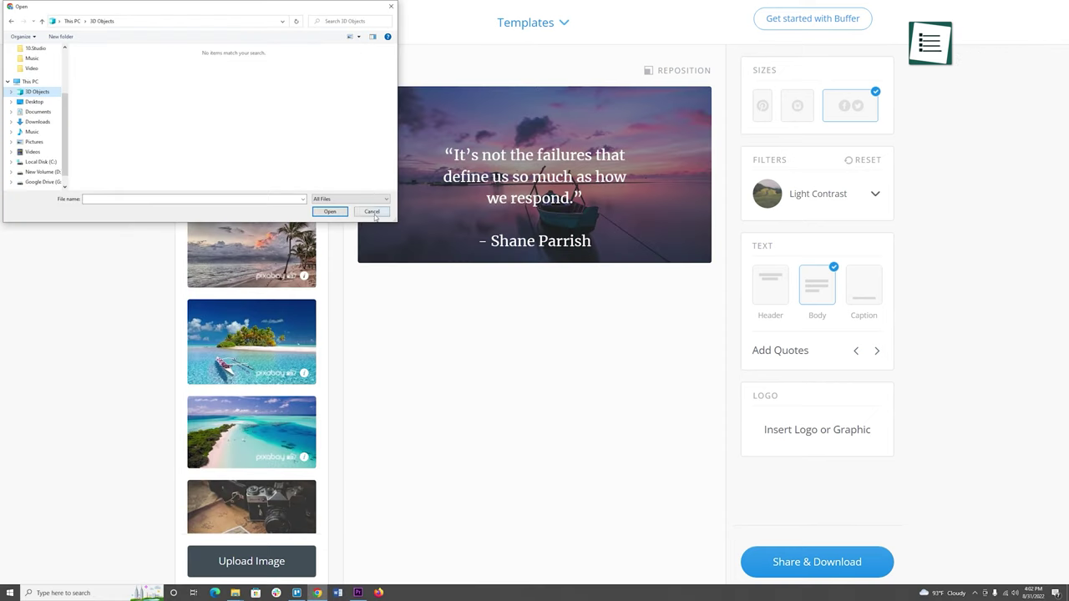
left_click(374, 213)
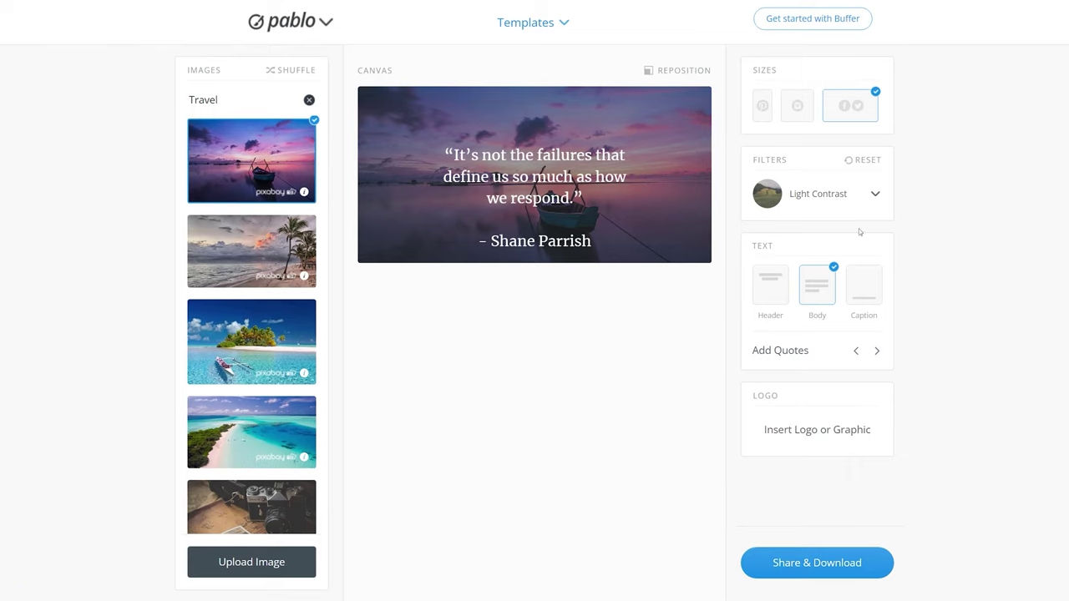
left_click(833, 353)
left_click(800, 111)
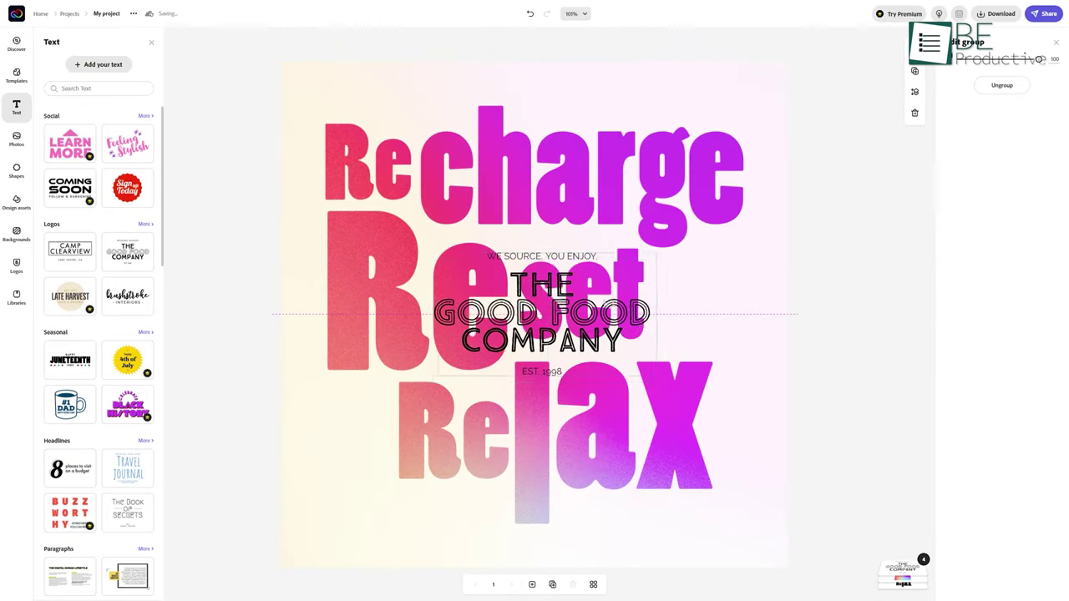
- Move THE GOOD FOOD COMPANY logo beside Reset, then browse the Text and Shapes libraries
left_click_drag(671, 307, 667, 315)
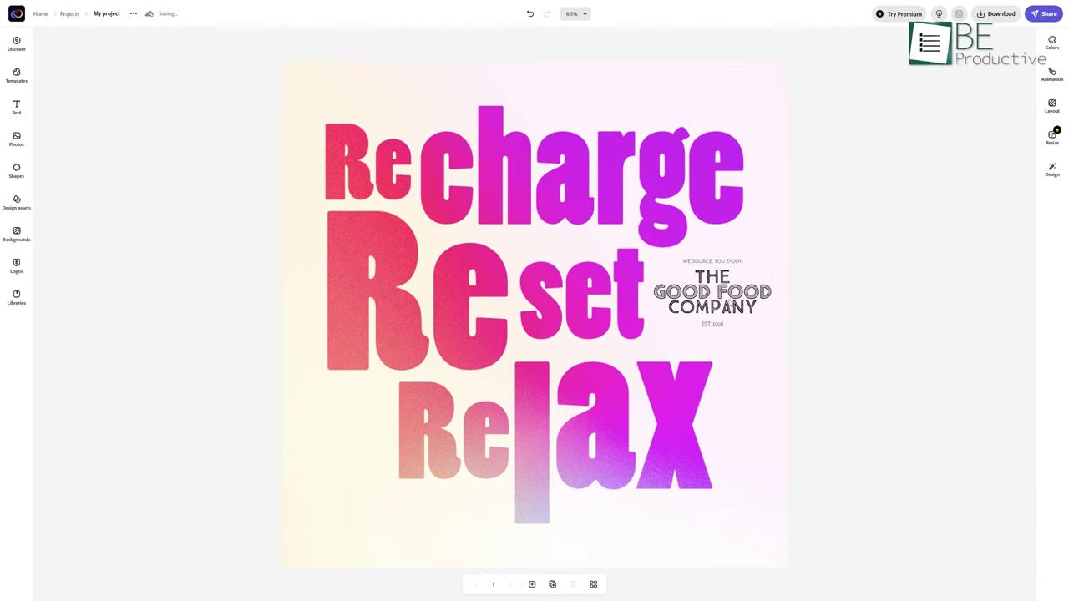
left_click(880, 347)
left_click(15, 106)
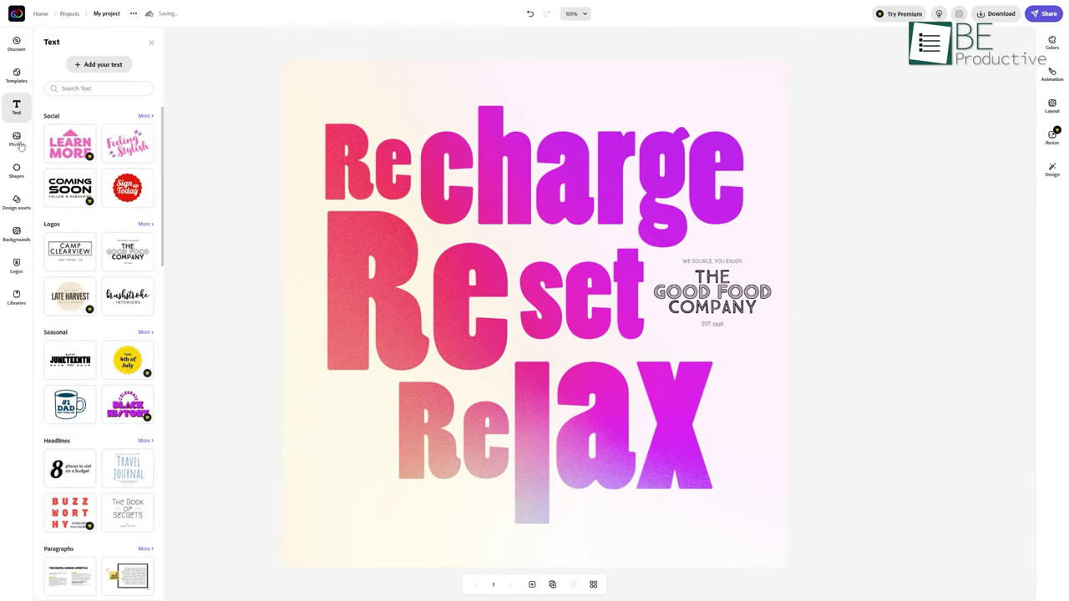
left_click(16, 170)
scroll(67, 252, "down", 5)
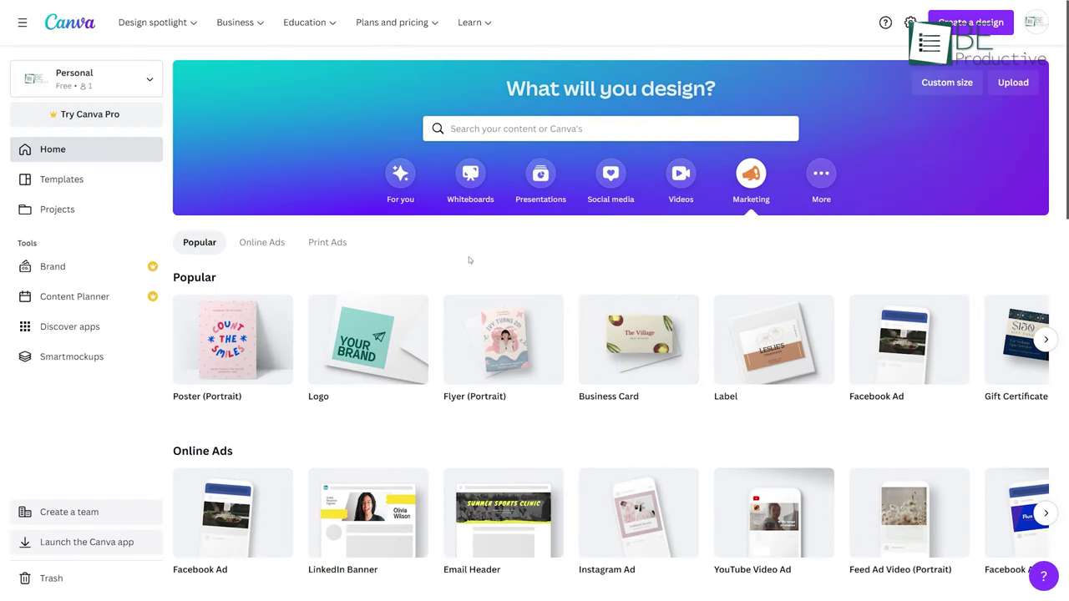
- Browse Presentations and Social media templates, then give the Fun Squad design the Tectonic animation
left_click(540, 180)
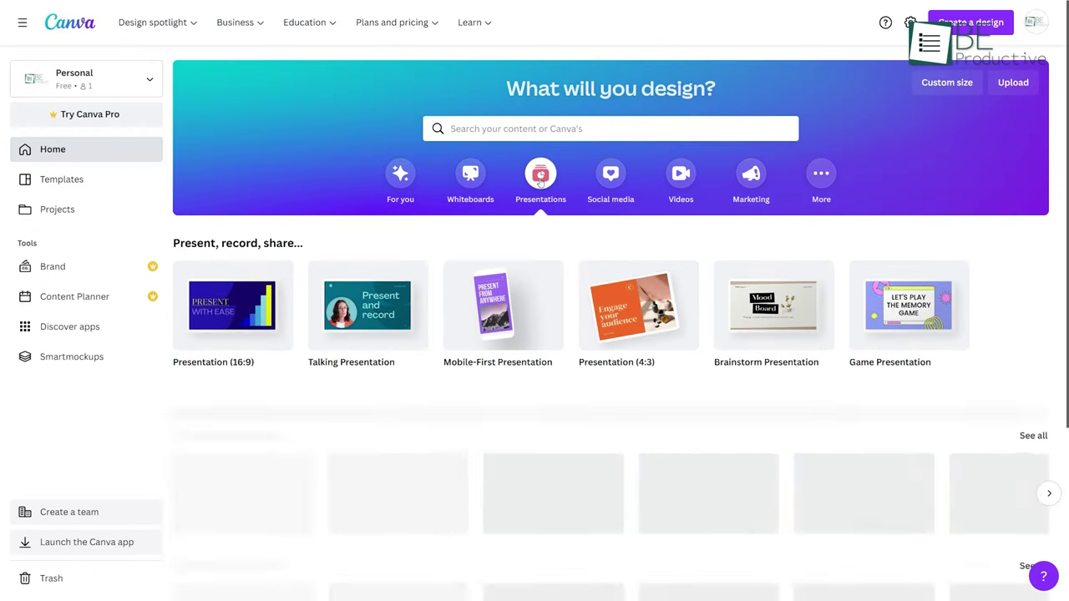
left_click(617, 183)
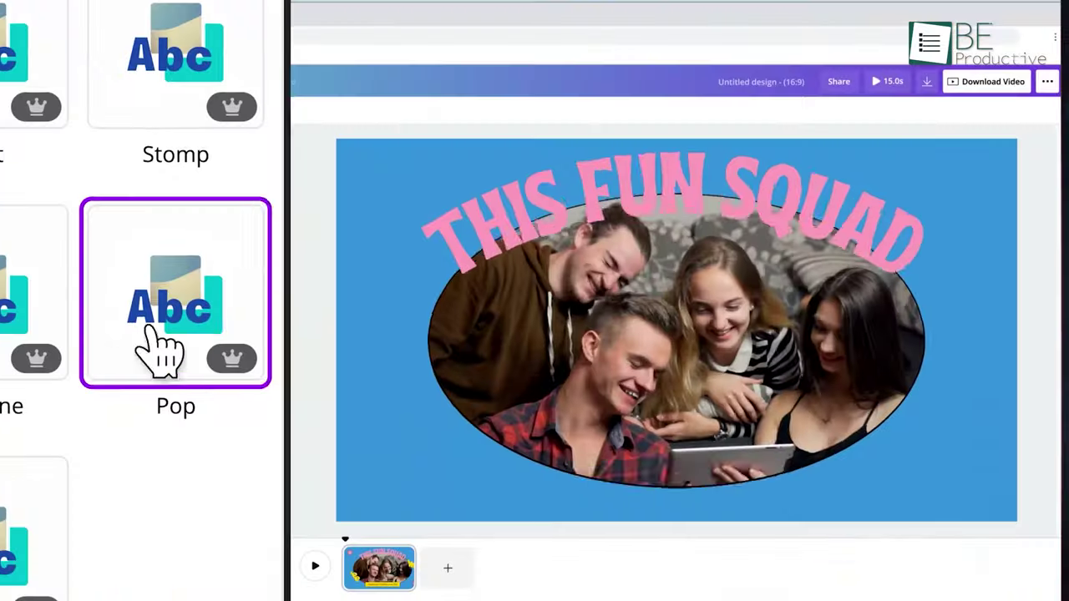
scroll(167, 359, "down", 3)
left_click(169, 360)
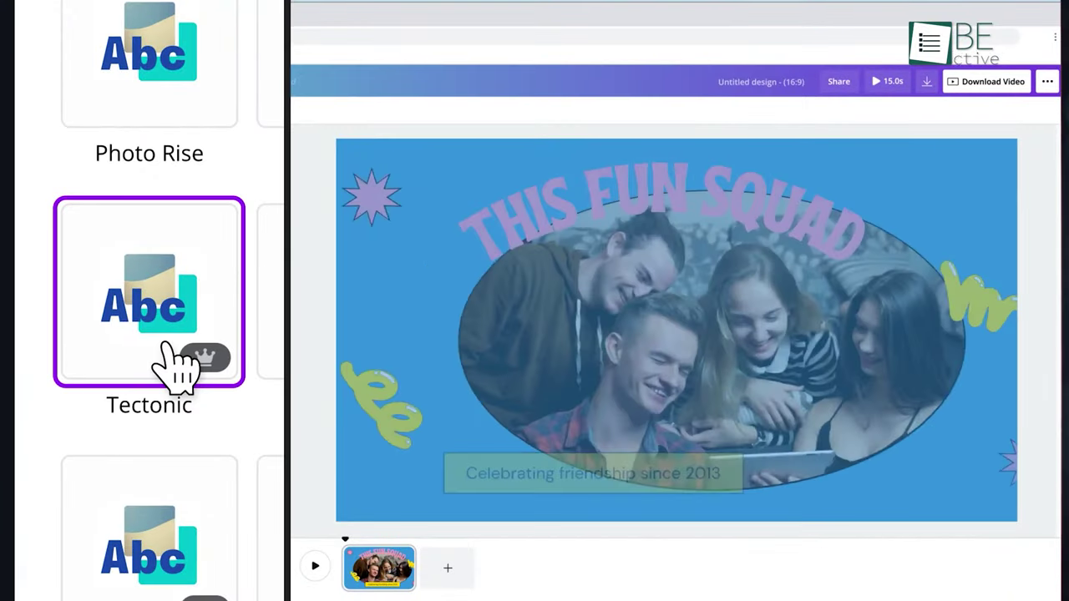